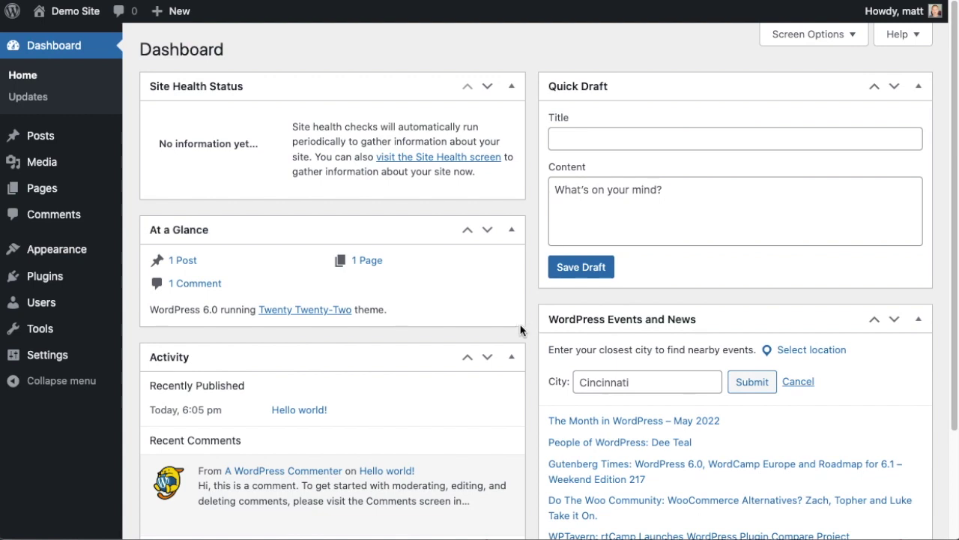
# Step: Go to the Plugins list and open the Add New plugin screen
pyautogui.click(43, 277)
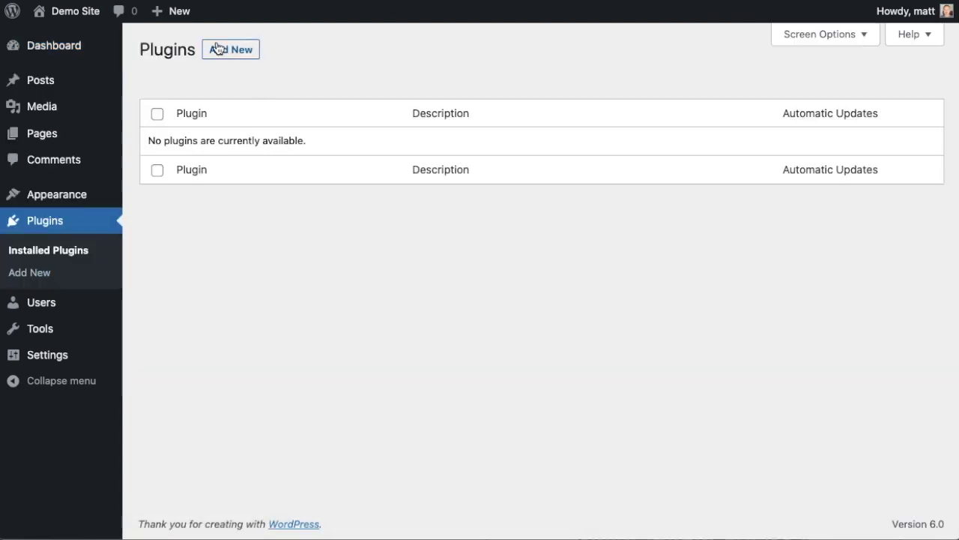
pyautogui.click(225, 51)
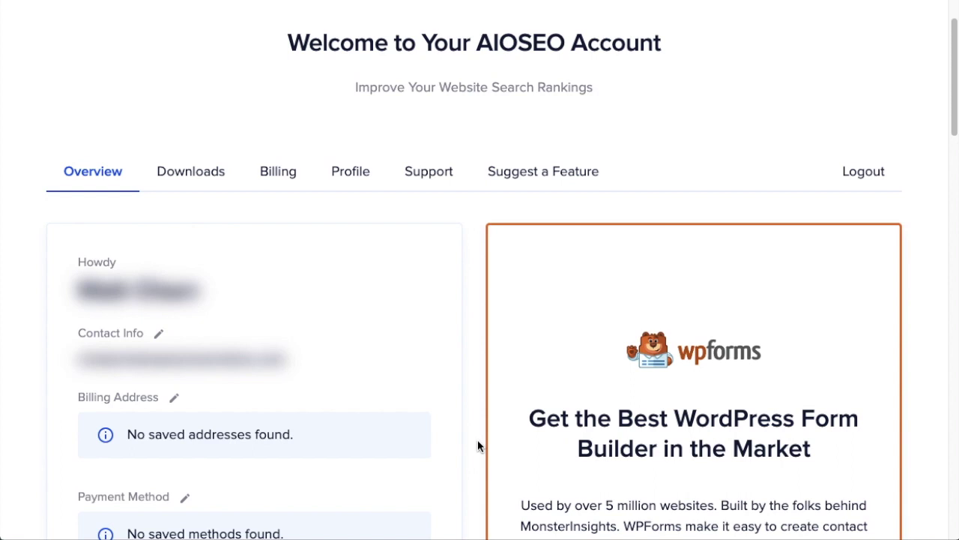
# Step: Switch to the Downloads tab of the AIOSEO account page
pyautogui.click(204, 174)
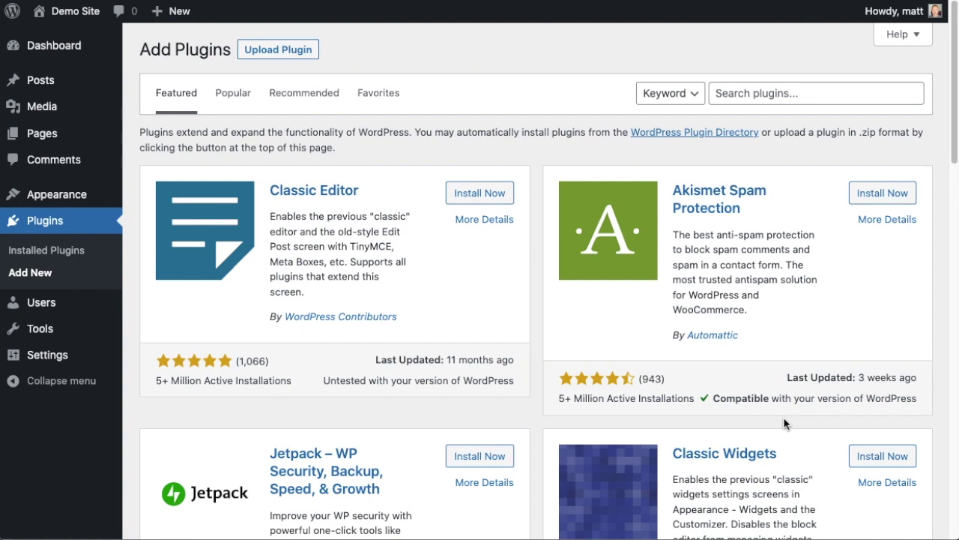
# Step: Install and activate AIOSEO Pro from the aioseo-pro-v4.2.1.1.zip upload
pyautogui.click(275, 54)
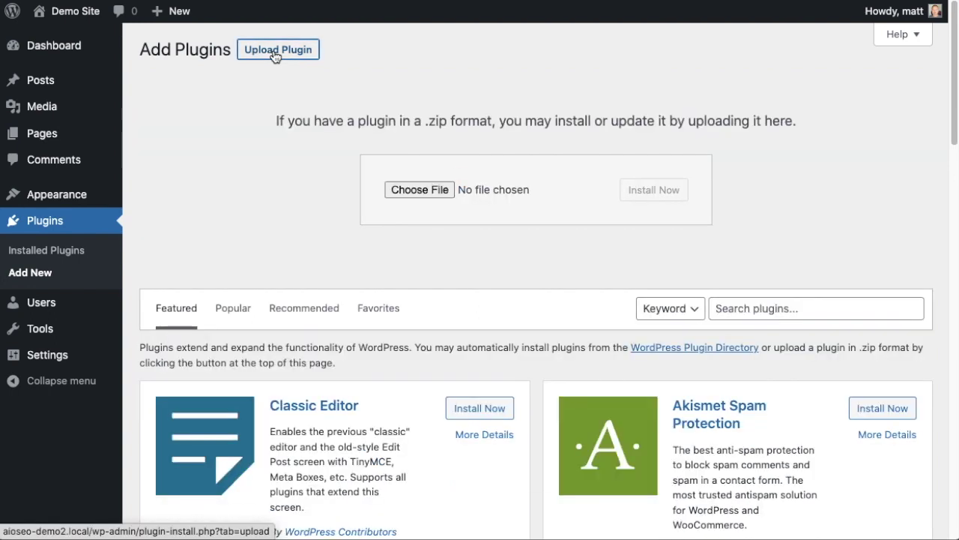
pyautogui.click(410, 195)
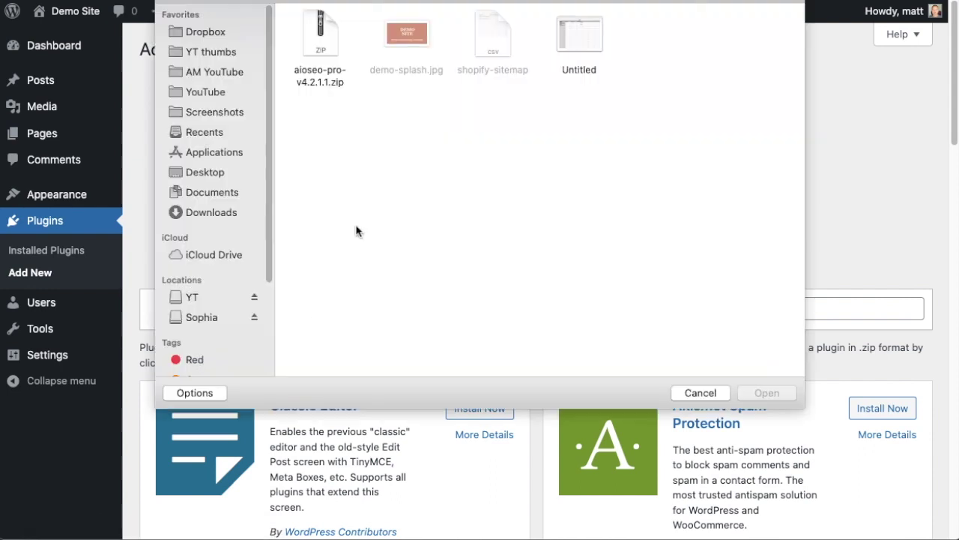
pyautogui.click(322, 41)
pyautogui.press('Return')
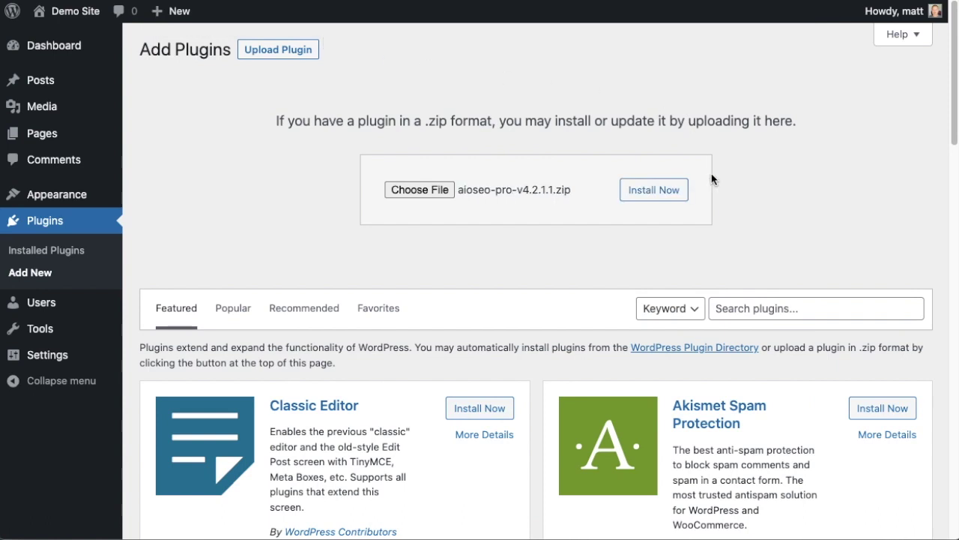
pyautogui.click(675, 190)
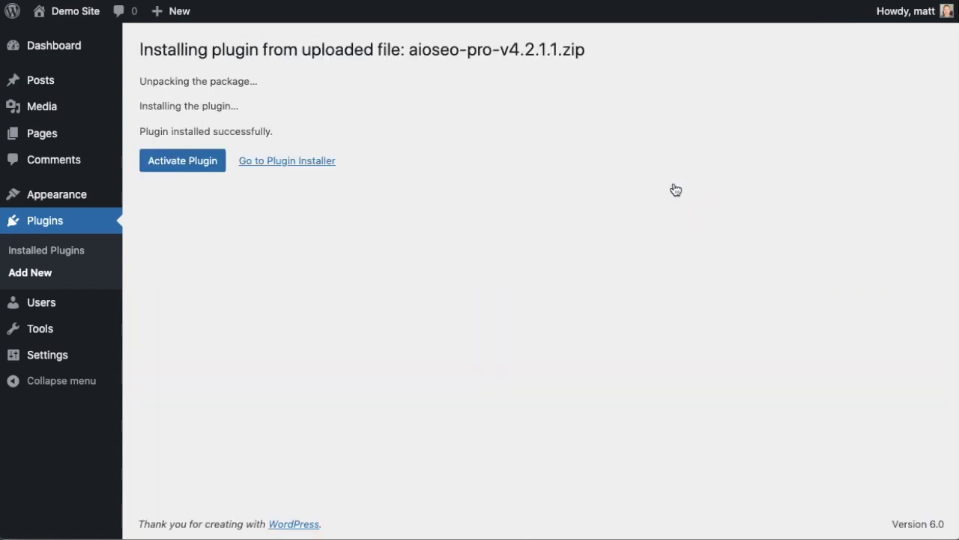
pyautogui.click(192, 162)
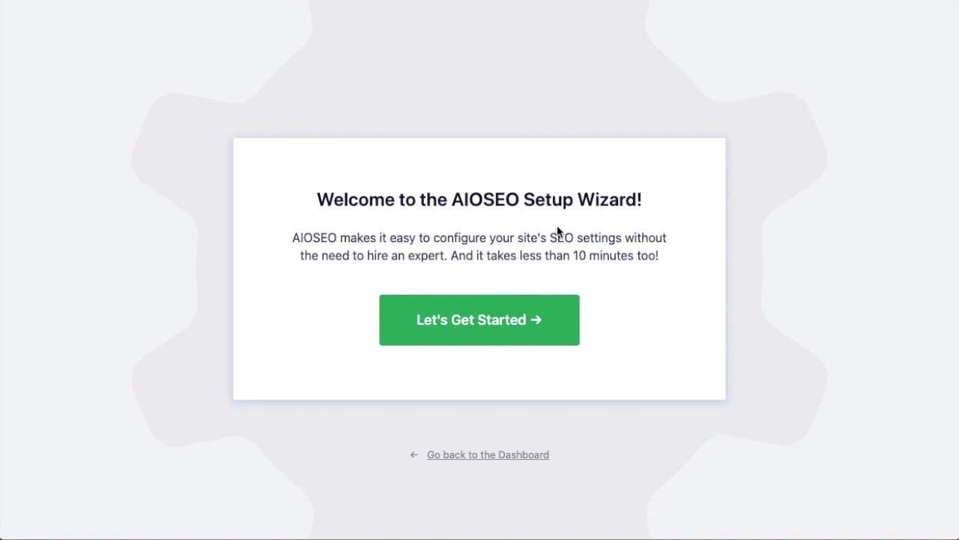
# Step: Exit the AIOSEO setup wizard via 'Go back to the Dashboard'
pyautogui.click(480, 459)
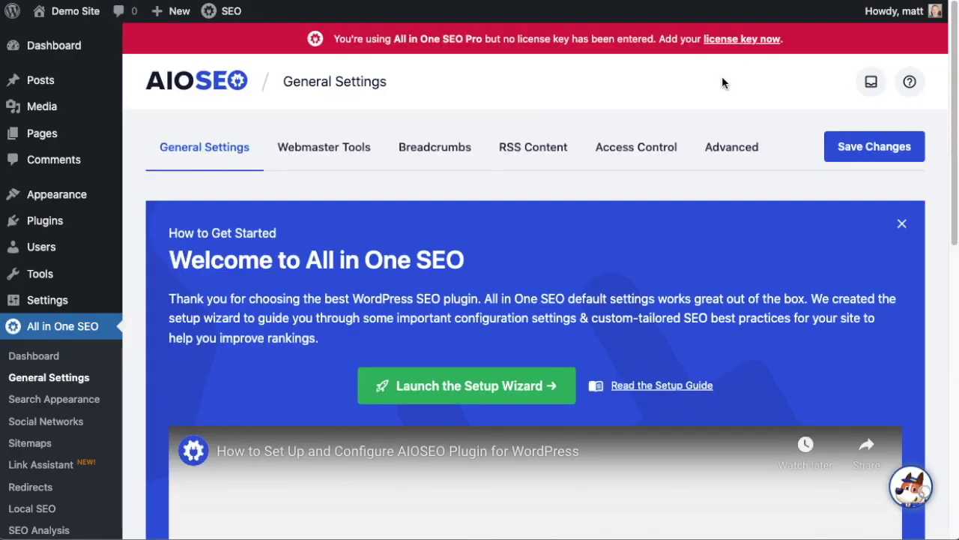
# Step: Scroll General Settings past the welcome video down to the License section
pyautogui.scroll(-3, 638, 197)
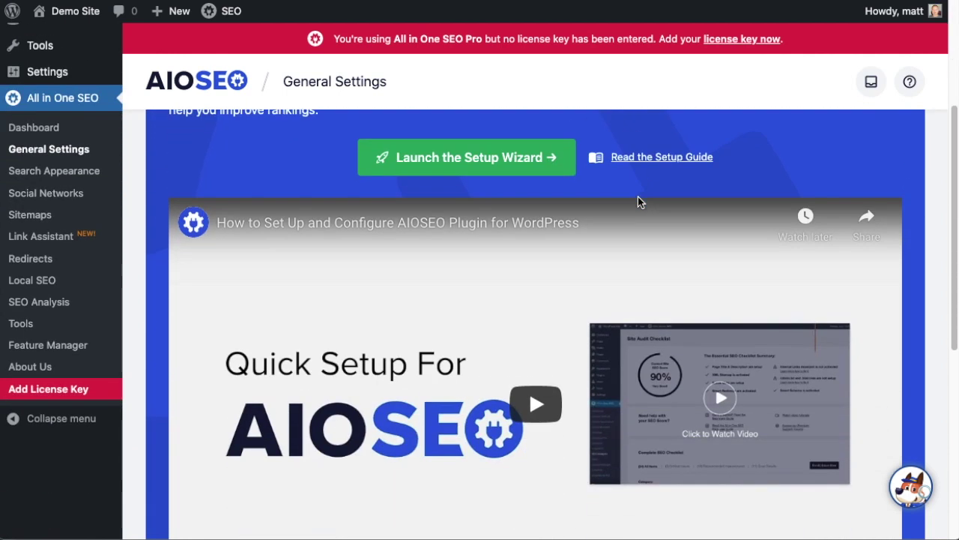
pyautogui.scroll(-4, 638, 197)
pyautogui.scroll(-2, 638, 197)
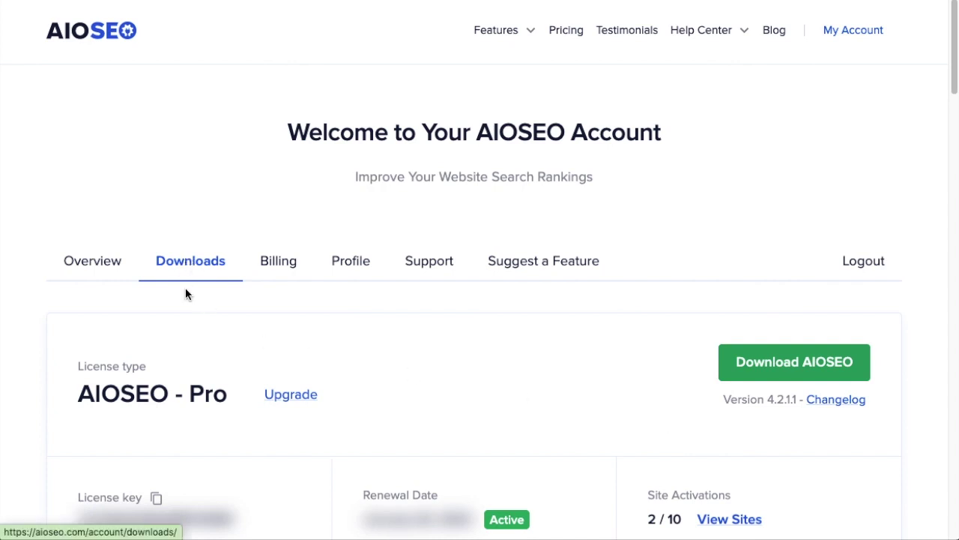
# Step: Copy the Pro license key from the account's Downloads tab
pyautogui.scroll(-2, 186, 294)
pyautogui.click(157, 331)
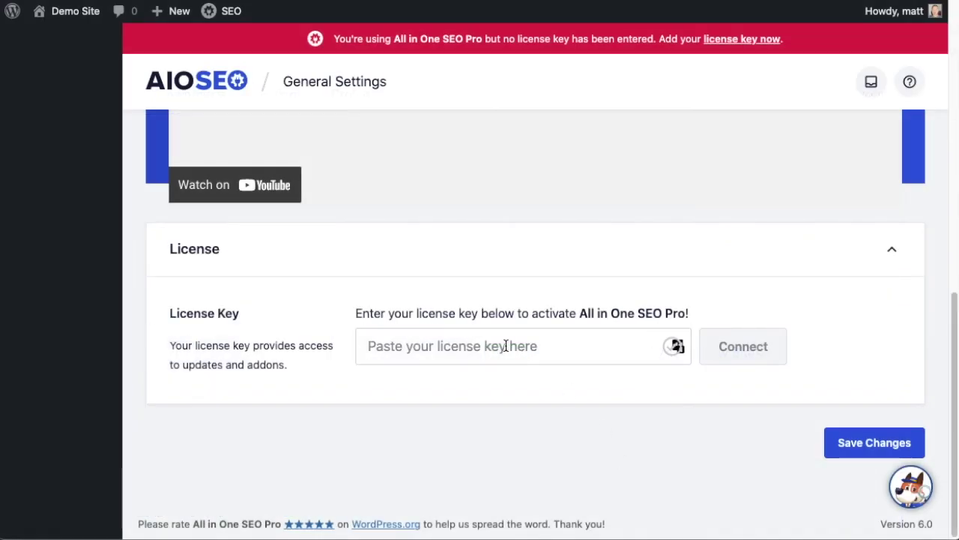
# Step: Paste the Pro license key, connect it so Pro shows active, and save changes
pyautogui.click(506, 345)
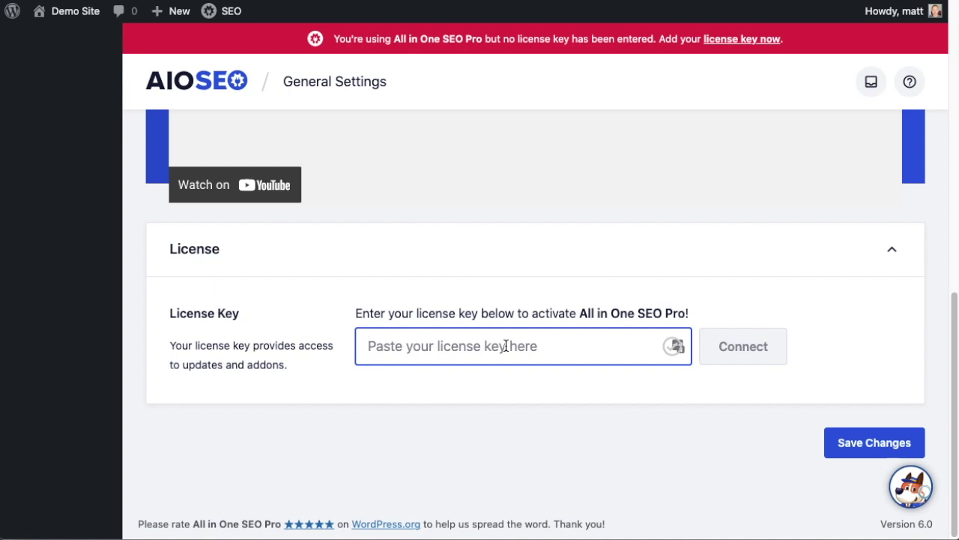
pyautogui.hotkey('ctrl', 'v')
pyautogui.click(743, 344)
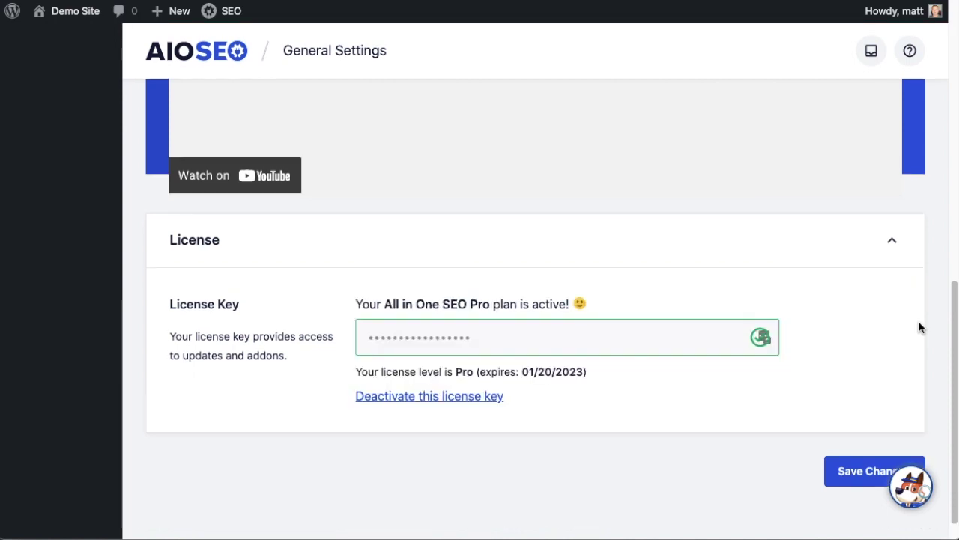
pyautogui.click(861, 482)
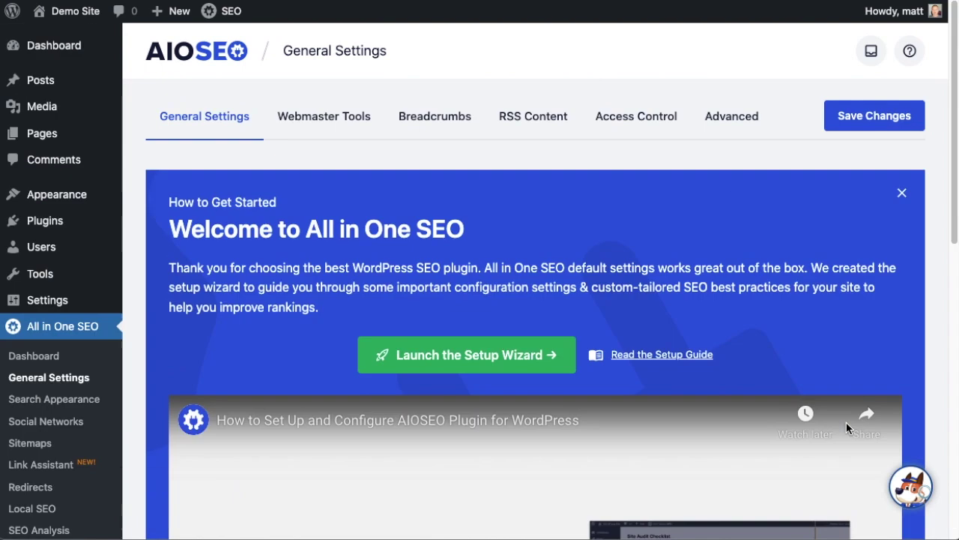
# Step: Return to the WordPress Dashboard and scroll down through it
pyautogui.click(58, 48)
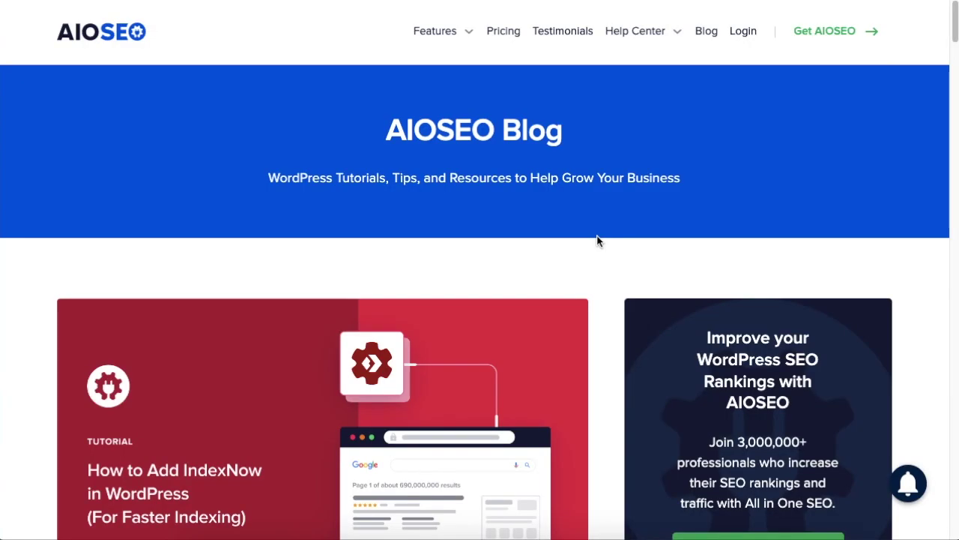
pyautogui.scroll(-2, 597, 240)
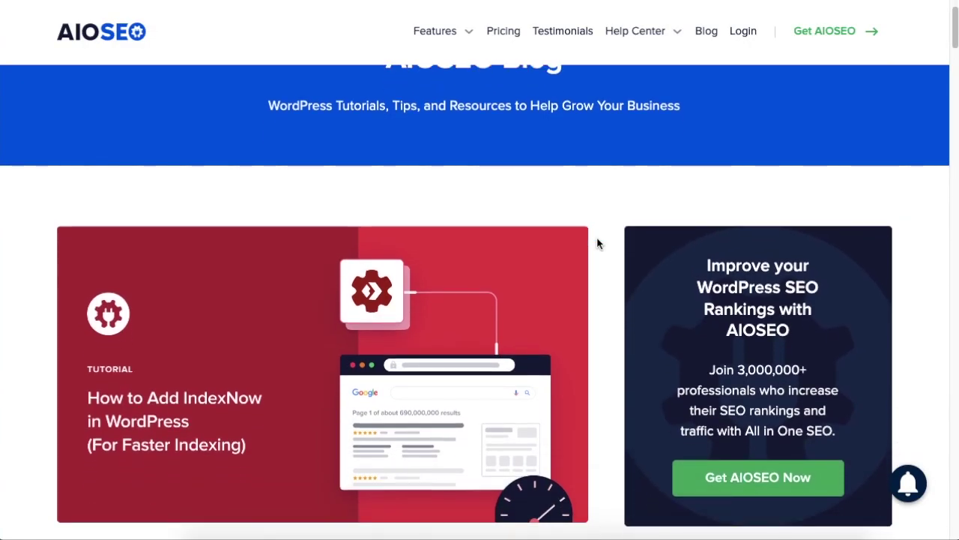
pyautogui.scroll(-2, 598, 239)
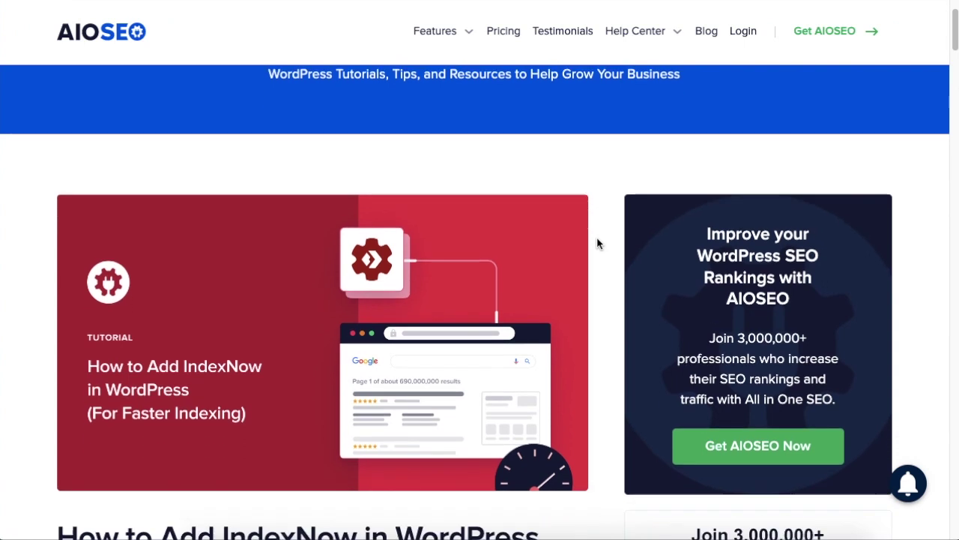
pyautogui.scroll(-2, 597, 240)
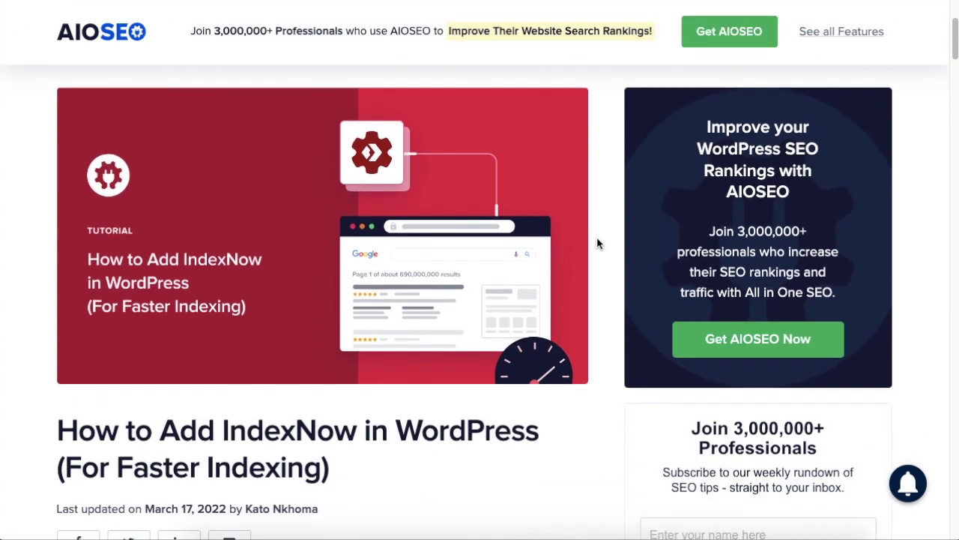
pyautogui.scroll(-1, 597, 240)
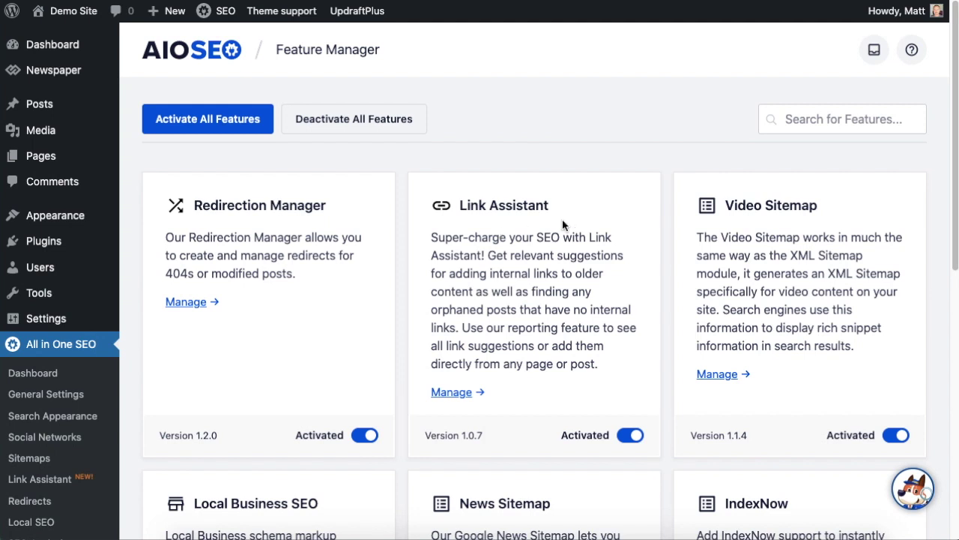
# Step: Scroll to the IndexNow card in Feature Manager and switch it to Activated
pyautogui.scroll(-5, 859, 224)
pyautogui.scroll(-3, 859, 229)
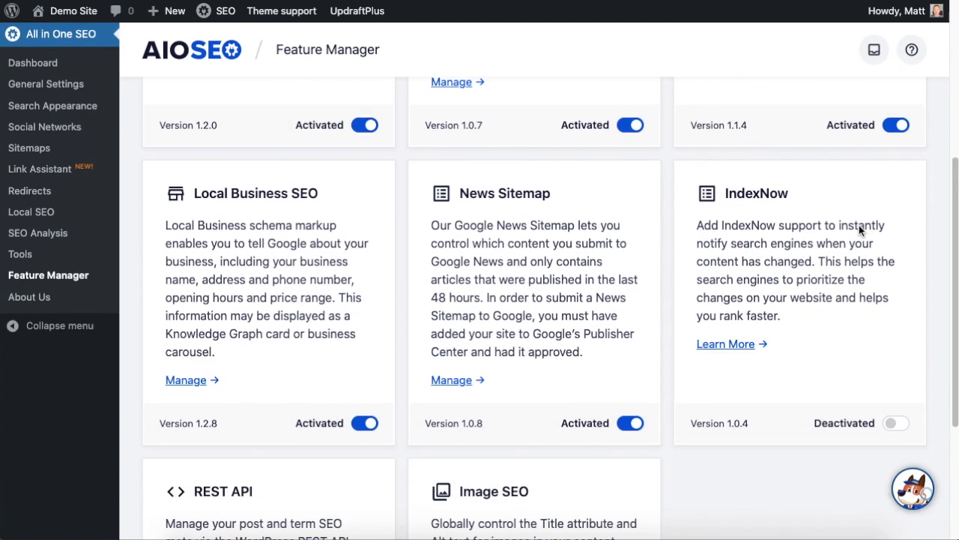
pyautogui.scroll(-1, 859, 229)
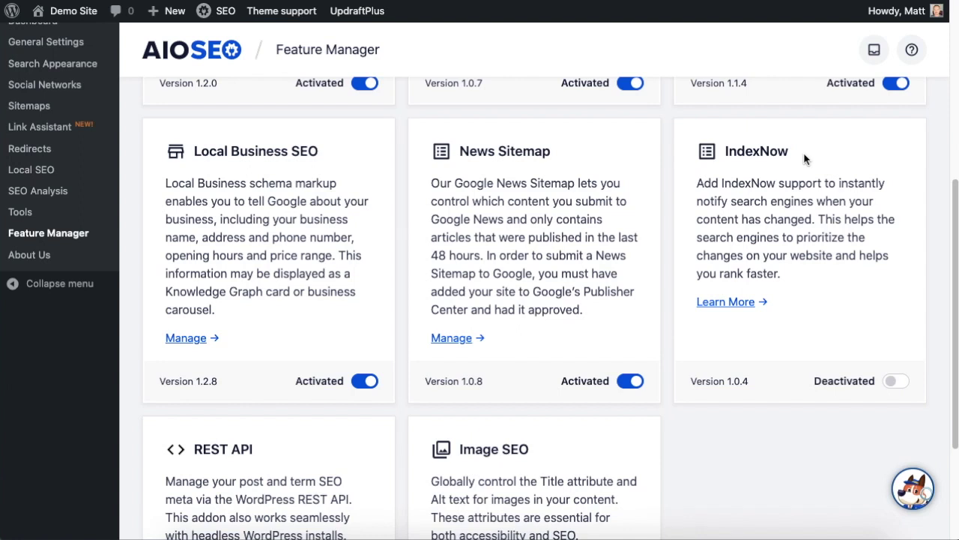
pyautogui.click(897, 381)
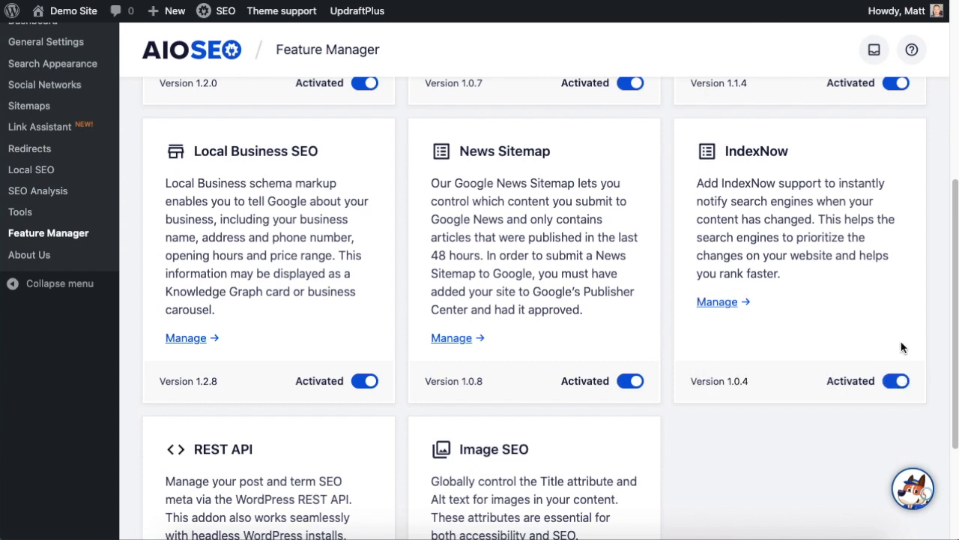
# Step: Go back to AIOSEO's General Settings page
pyautogui.scroll(1, 946, 392)
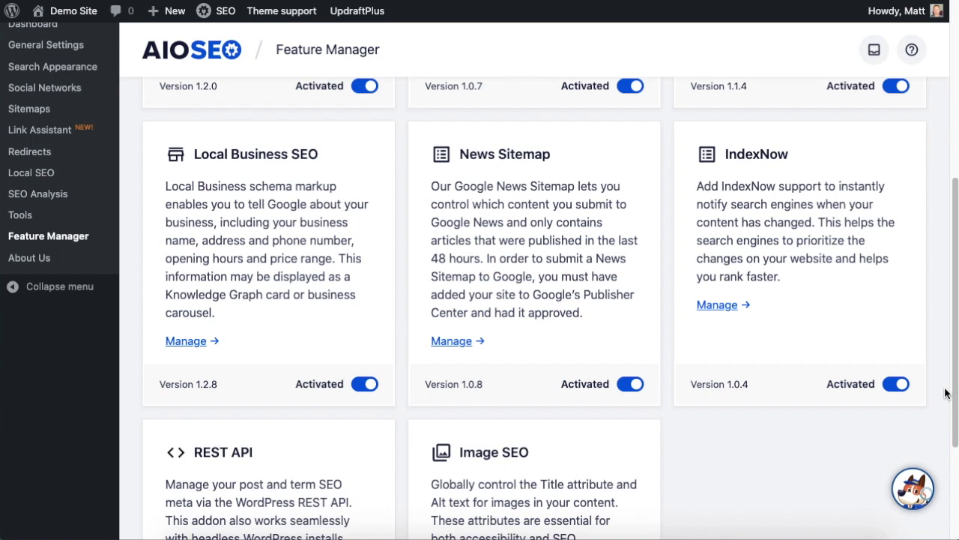
pyautogui.scroll(3, 30, 247)
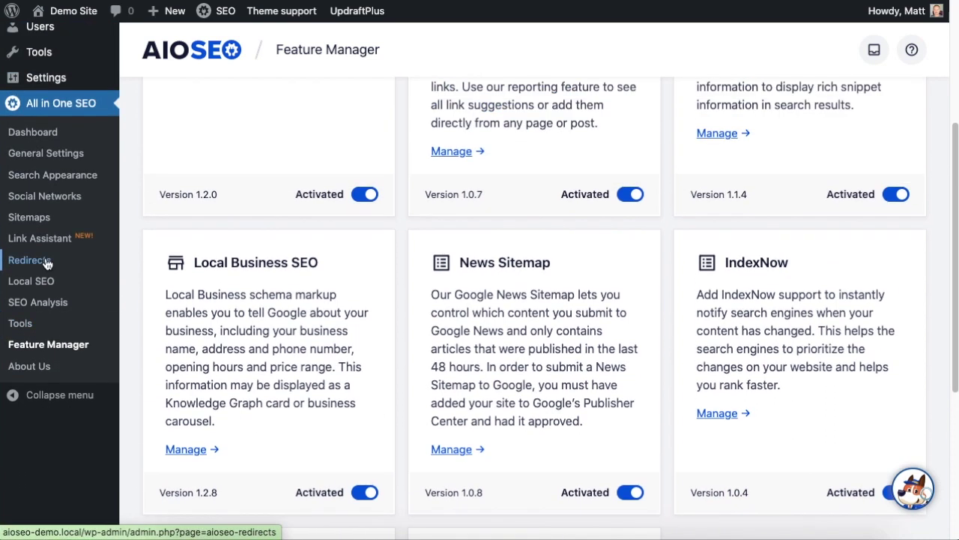
pyautogui.scroll(1, 47, 262)
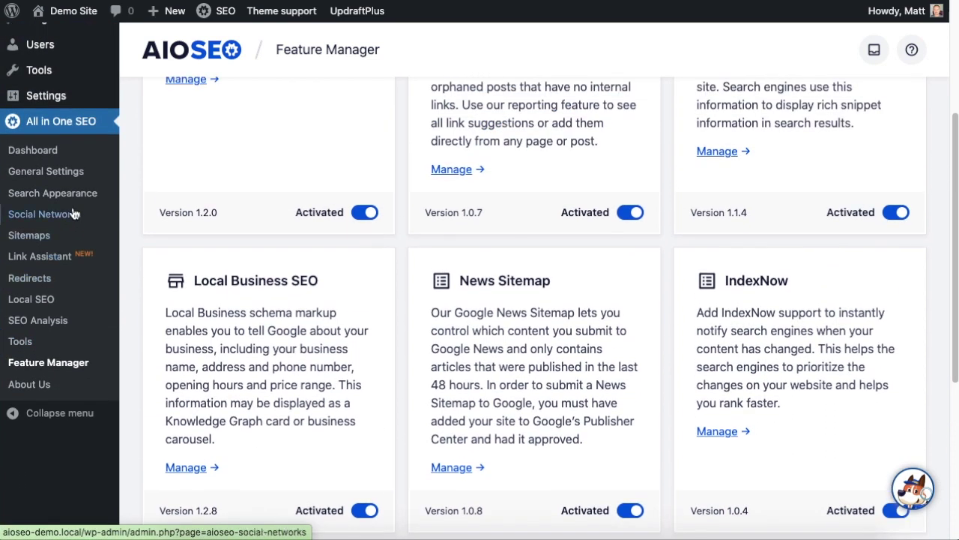
pyautogui.click(73, 177)
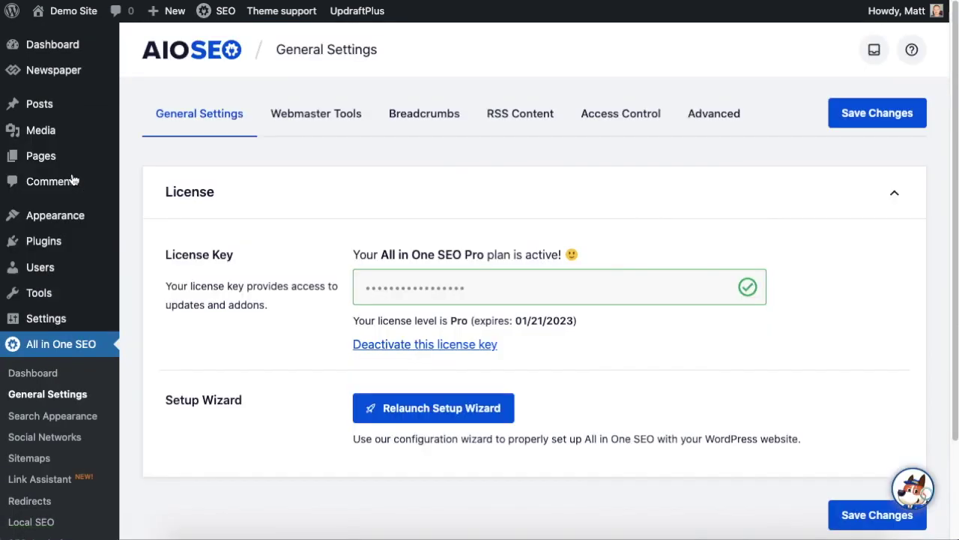
# Step: Show the Webmaster Tools verification cards, where IndexNow is checked as enabled
pyautogui.click(336, 121)
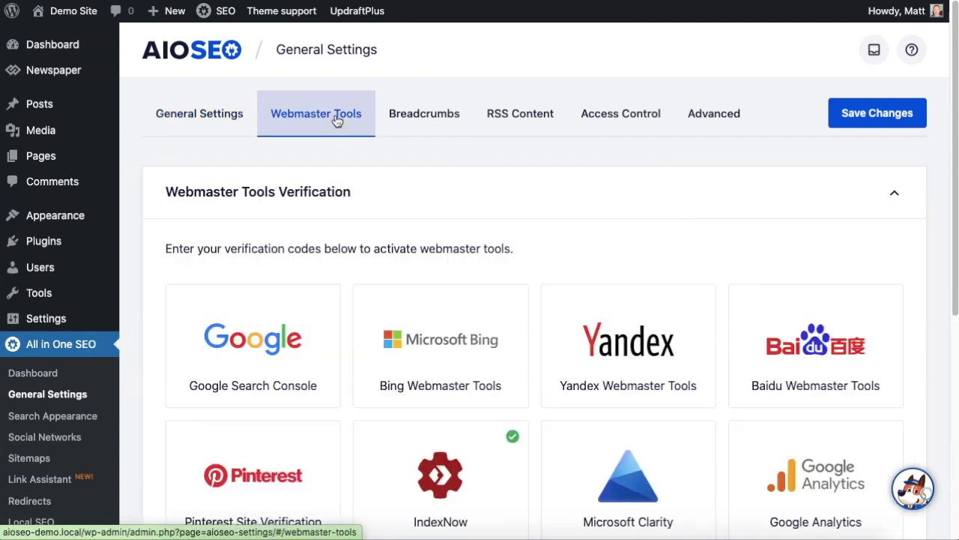
pyautogui.scroll(-2, 835, 177)
pyautogui.scroll(-2, 835, 178)
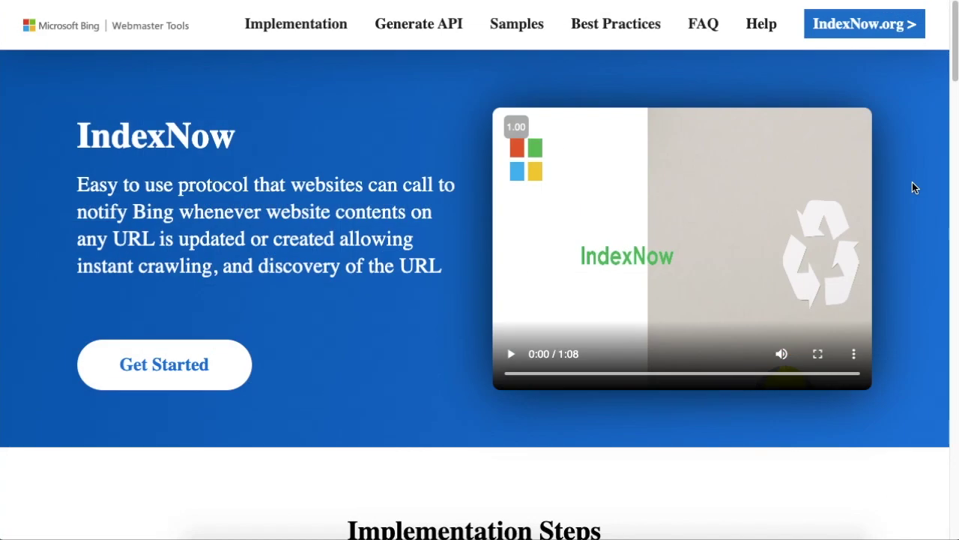
pyautogui.scroll(-3, 912, 183)
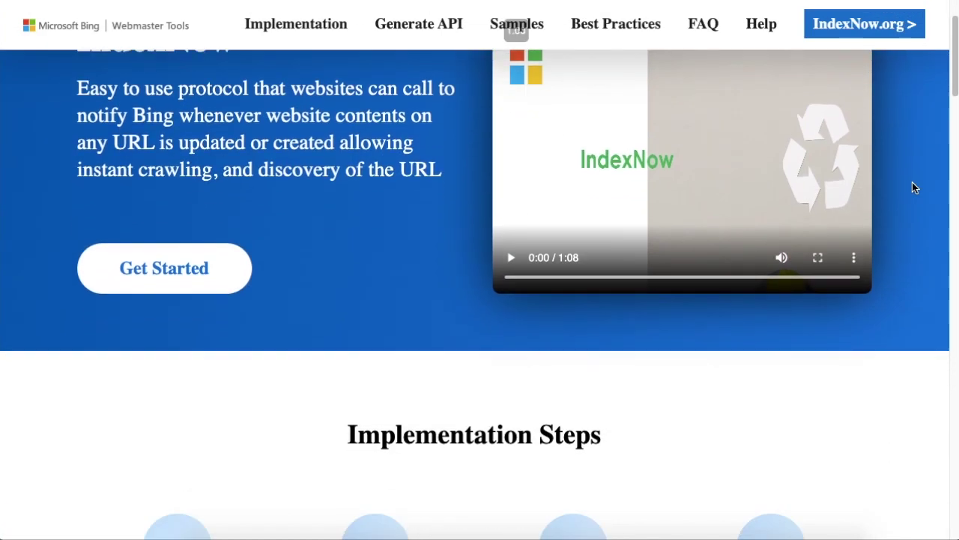
pyautogui.scroll(-2, 912, 184)
pyautogui.scroll(-2, 912, 184)
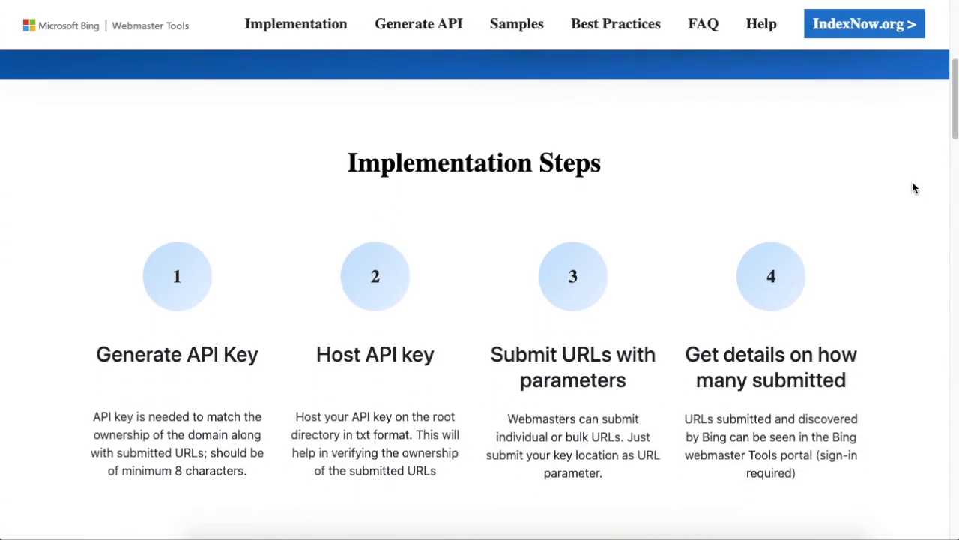